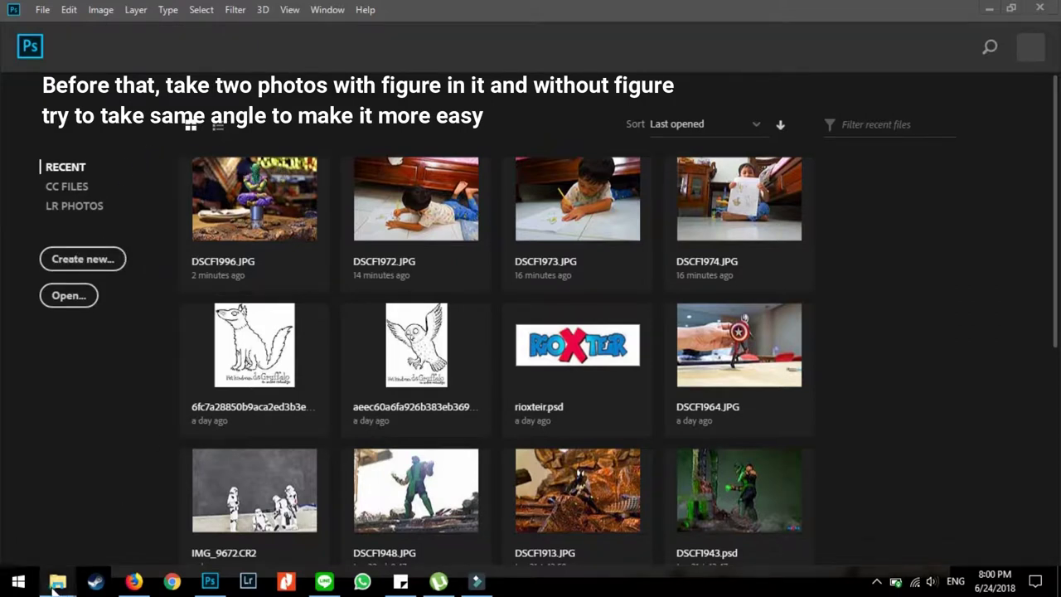
Compare DSCF1996.JPG and DSCF1997.JPG from the 102_FUJI folder in Photos, then close the viewer.
click(91, 537)
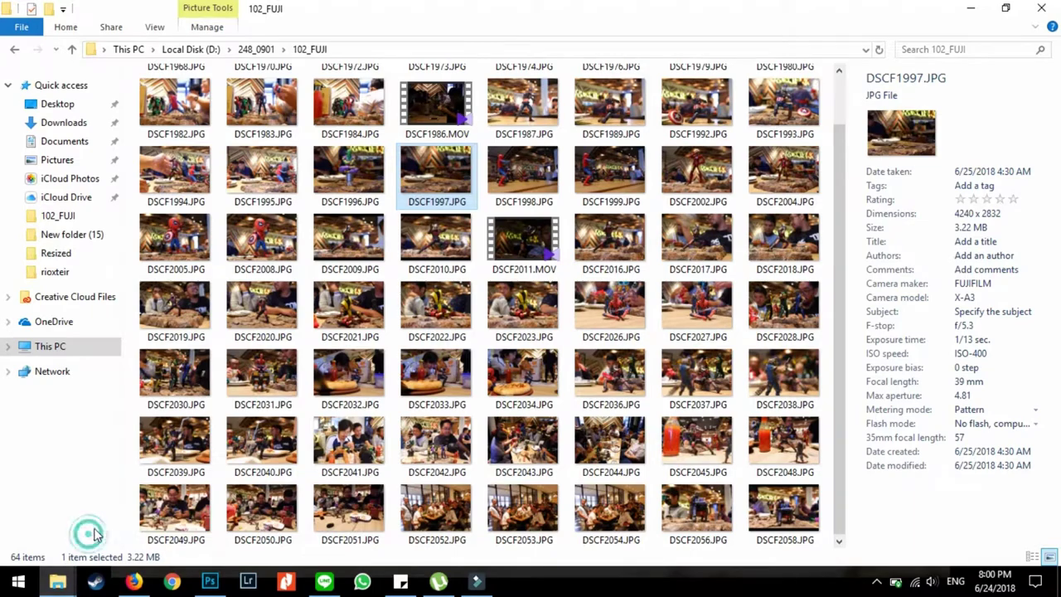
double_click(362, 181)
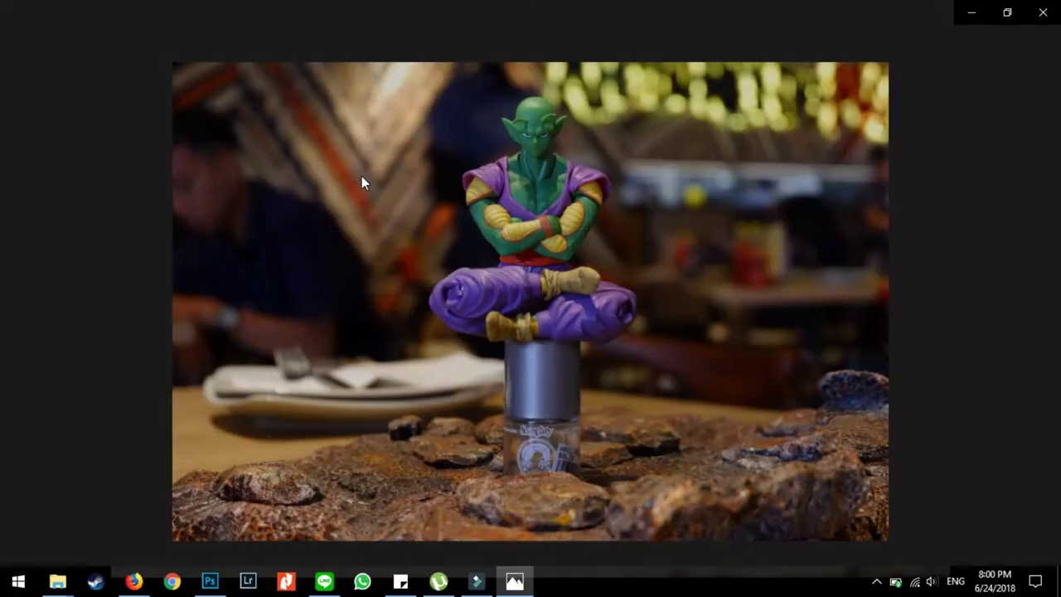
key(Right)
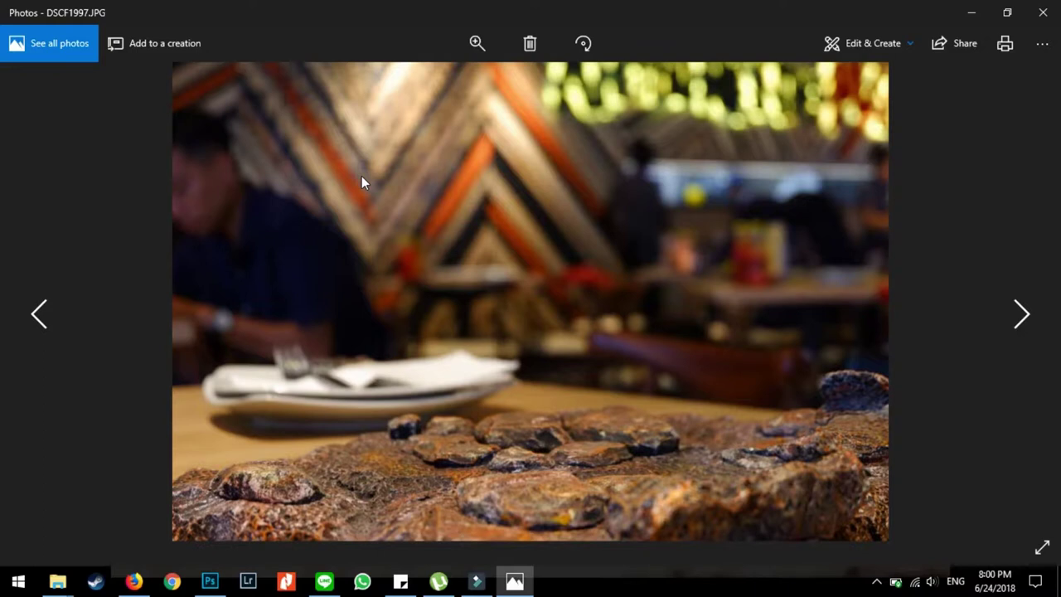
key(Left)
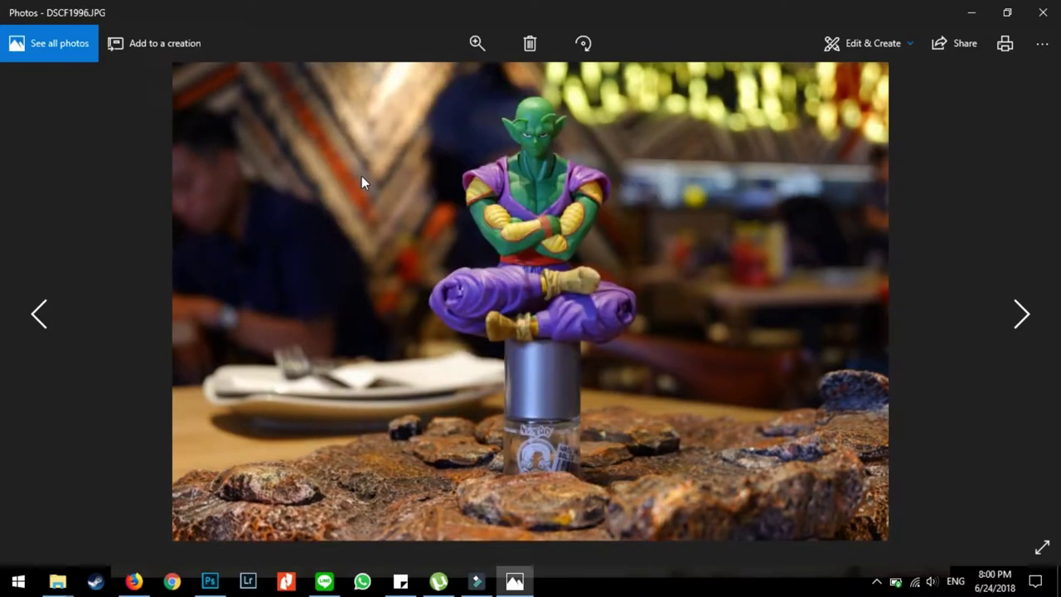
key(Right)
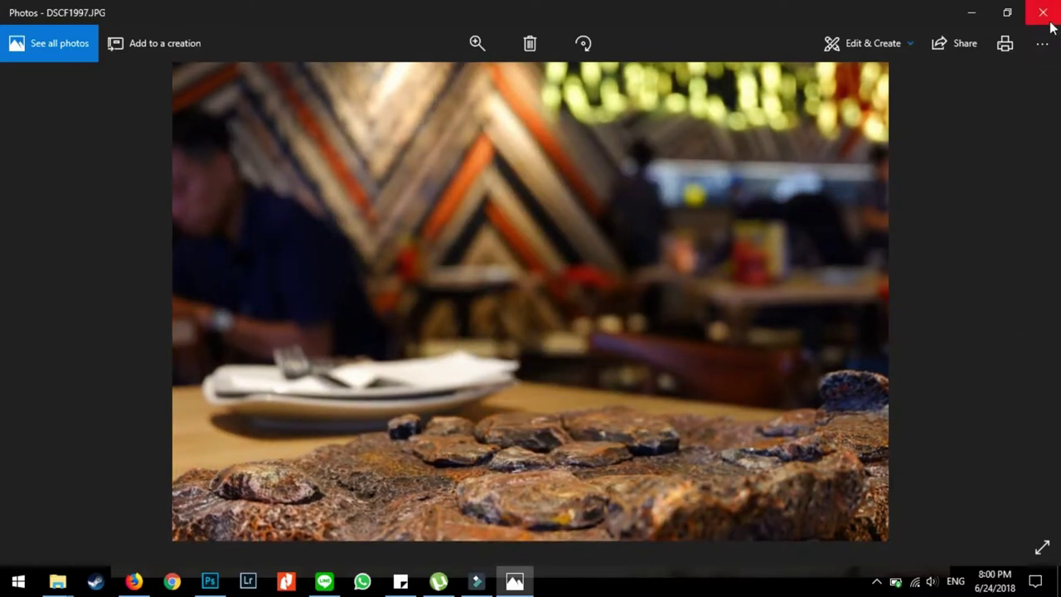
click(1049, 23)
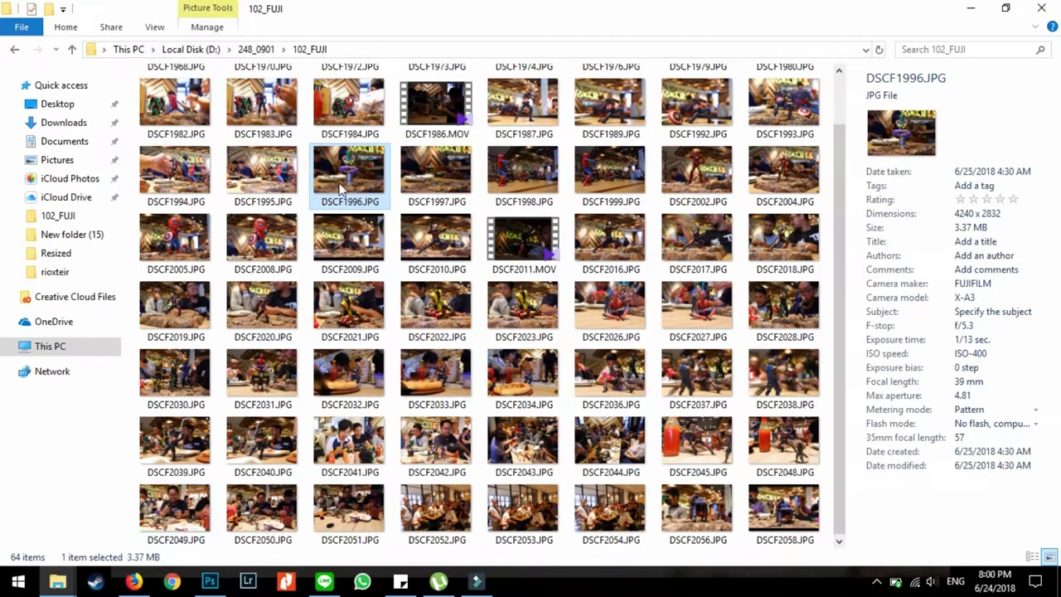
Open DSCF1996.JPG in Photoshop and place DSCF1997 above it as a layer.
drag(346, 189, 344, 284)
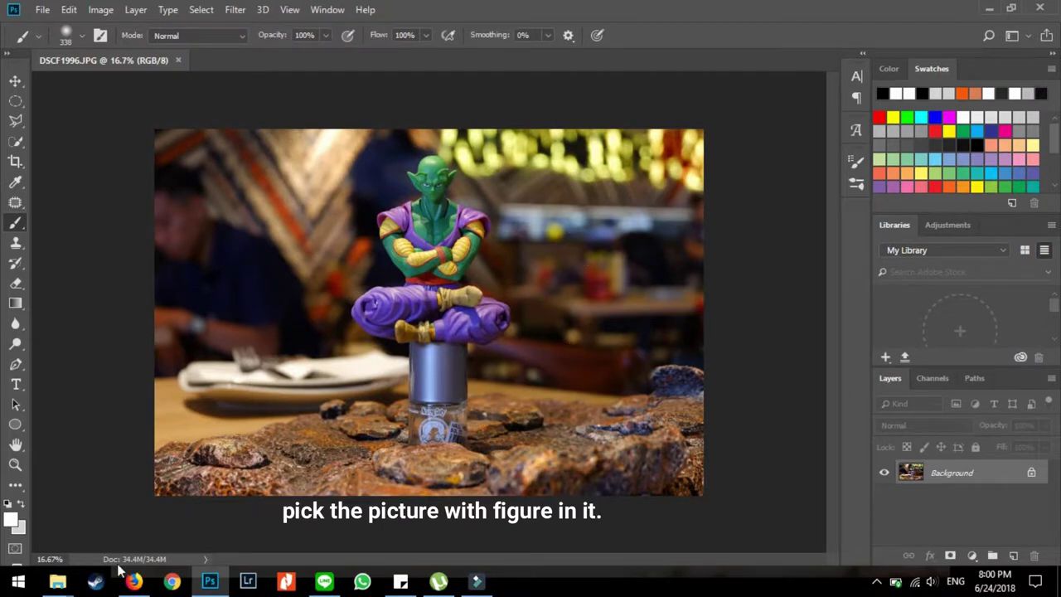
mouse_move(57, 581)
click(124, 513)
drag(411, 209, 253, 498)
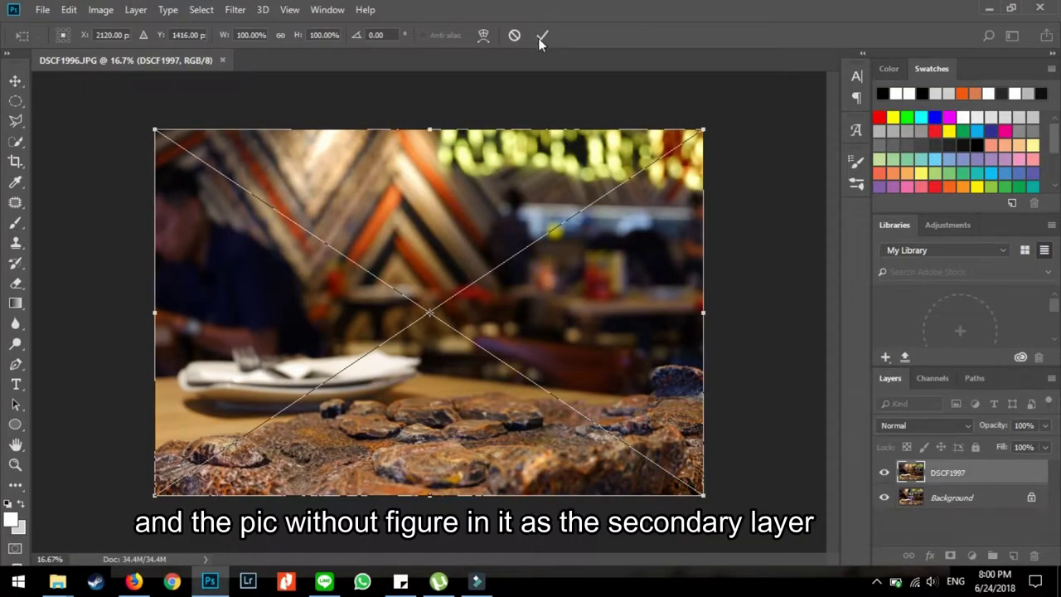
click(540, 36)
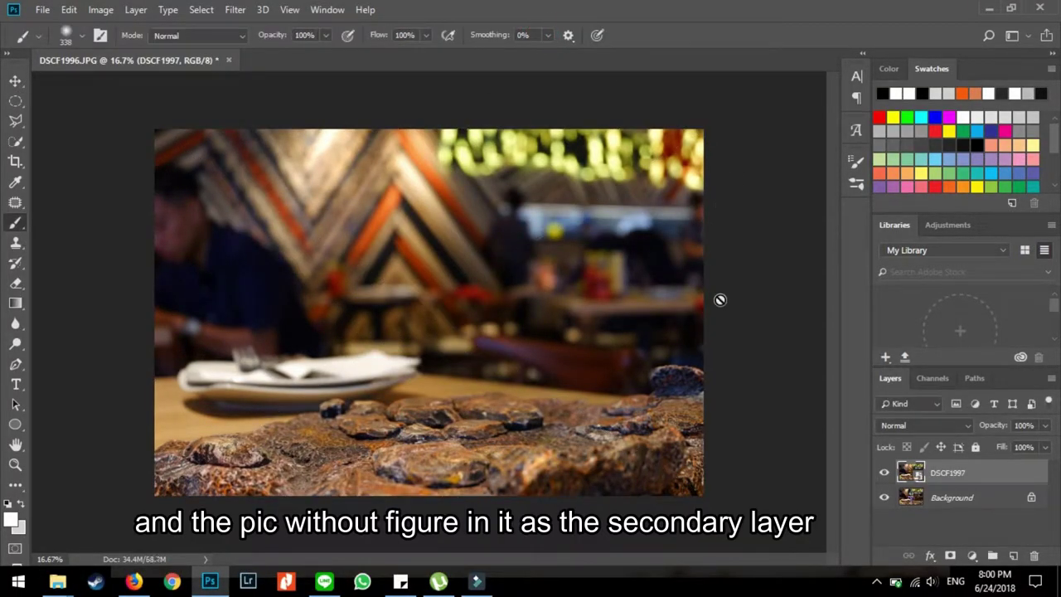
Toggle the DSCF1997 layer's visibility to compare it against the figure shot.
click(884, 474)
click(884, 474)
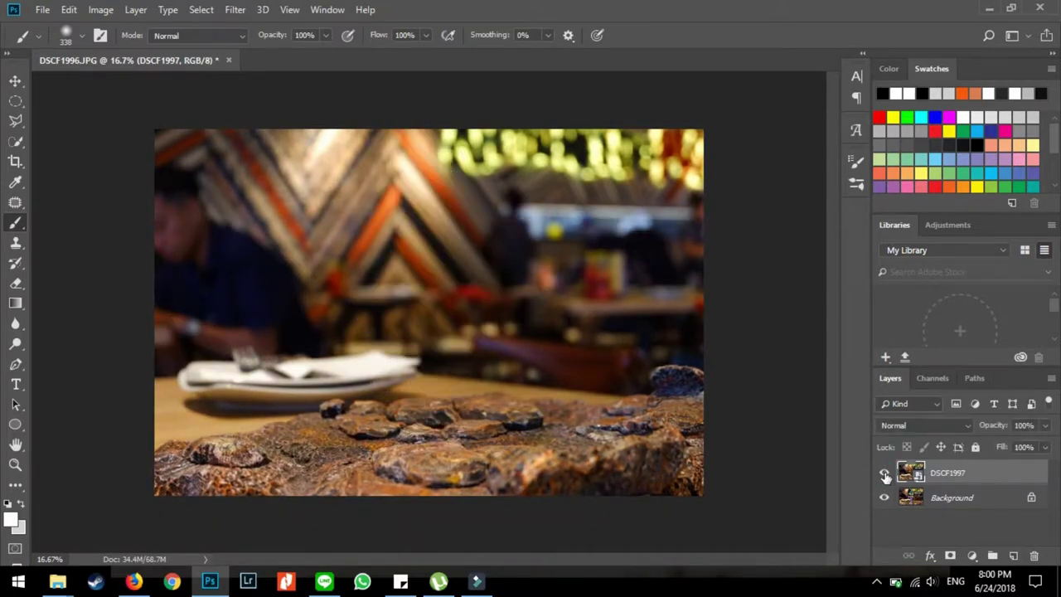
click(885, 474)
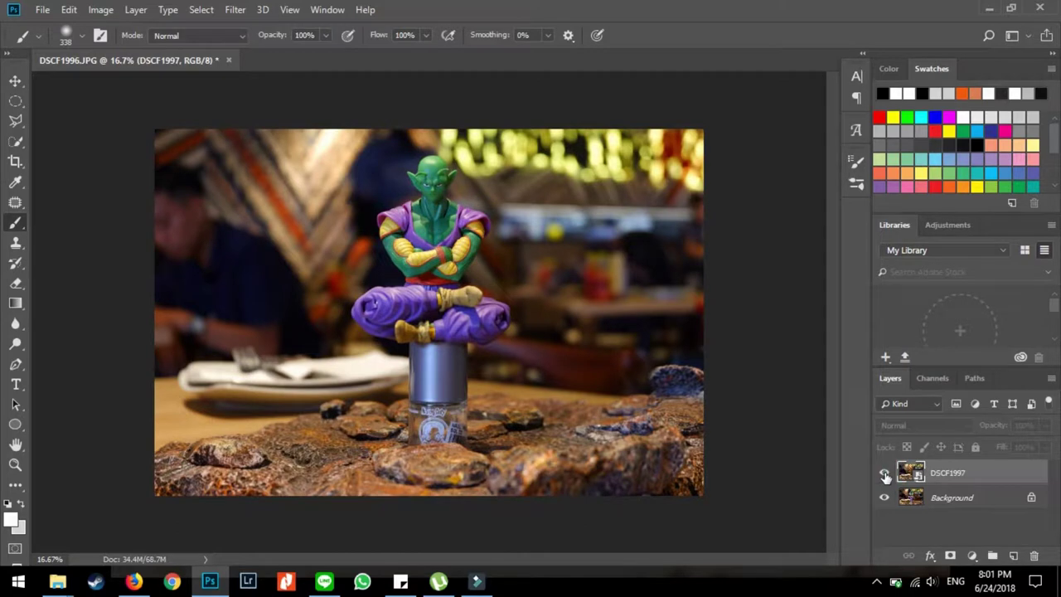
click(885, 474)
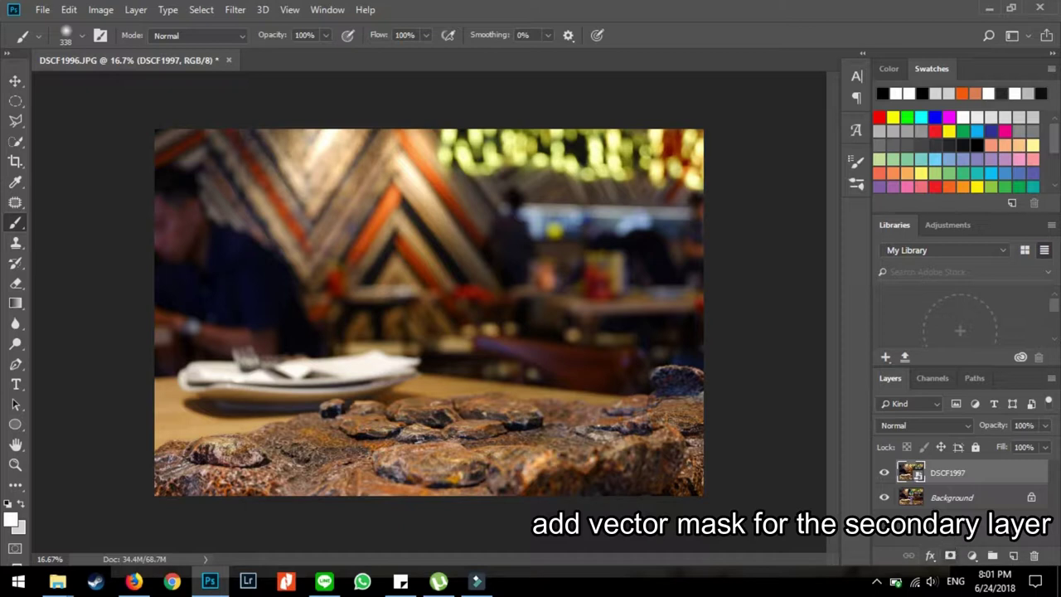
Add a white layer mask to DSCF1997 and target the mask thumbnail.
click(912, 493)
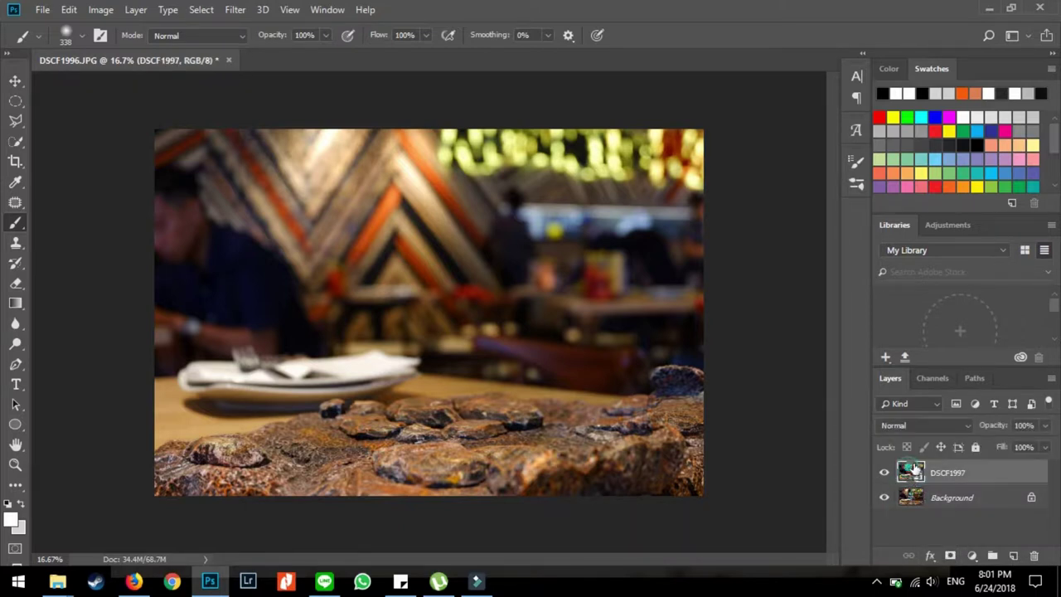
click(951, 556)
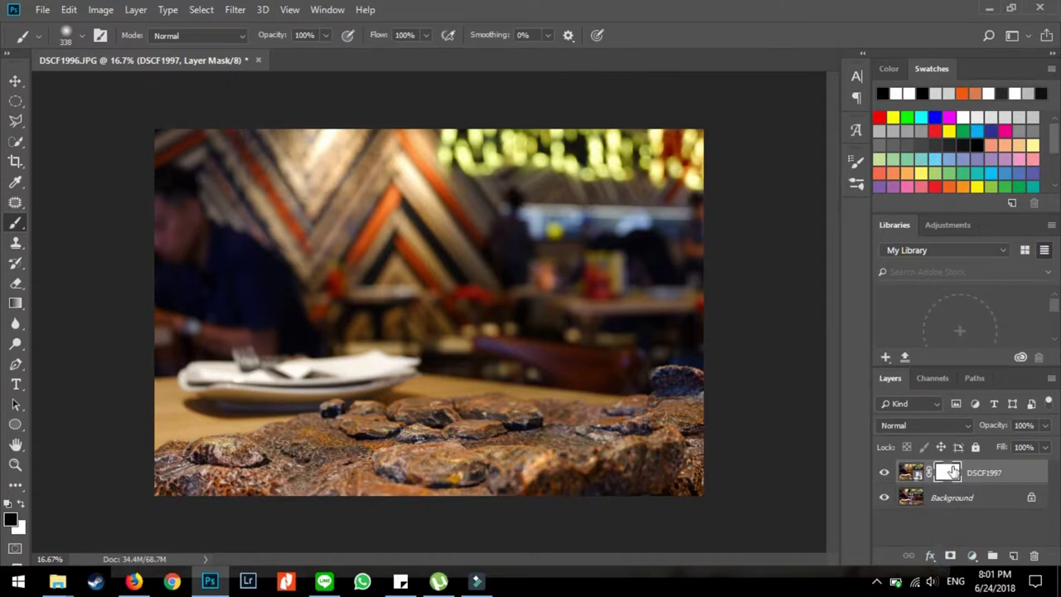
click(948, 473)
click(911, 470)
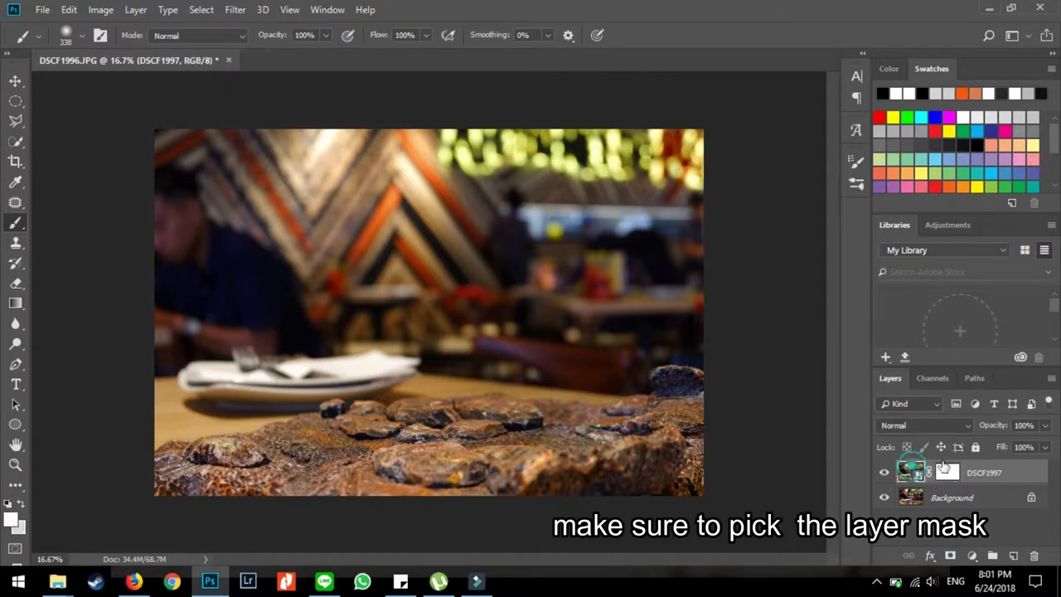
click(949, 471)
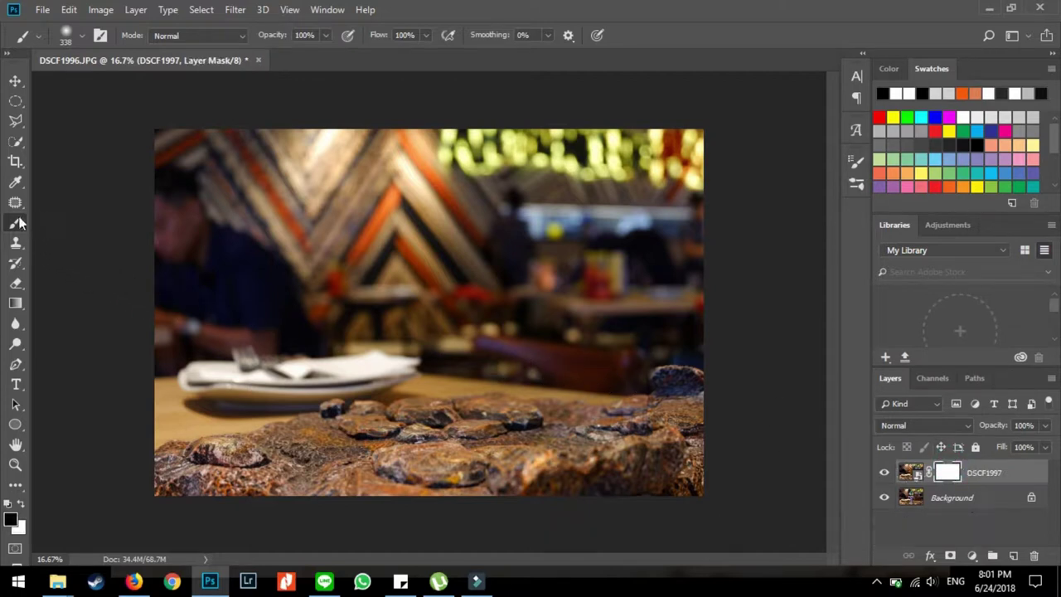
Set a black soft round brush at 385 px, 0% hardness and 100% opacity.
click(11, 520)
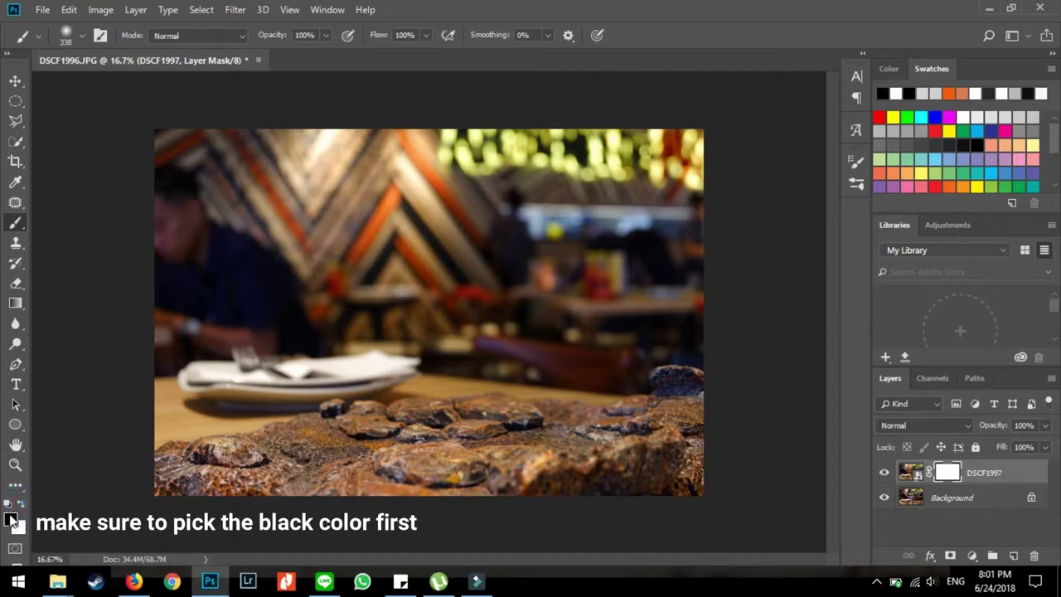
right_click(435, 207)
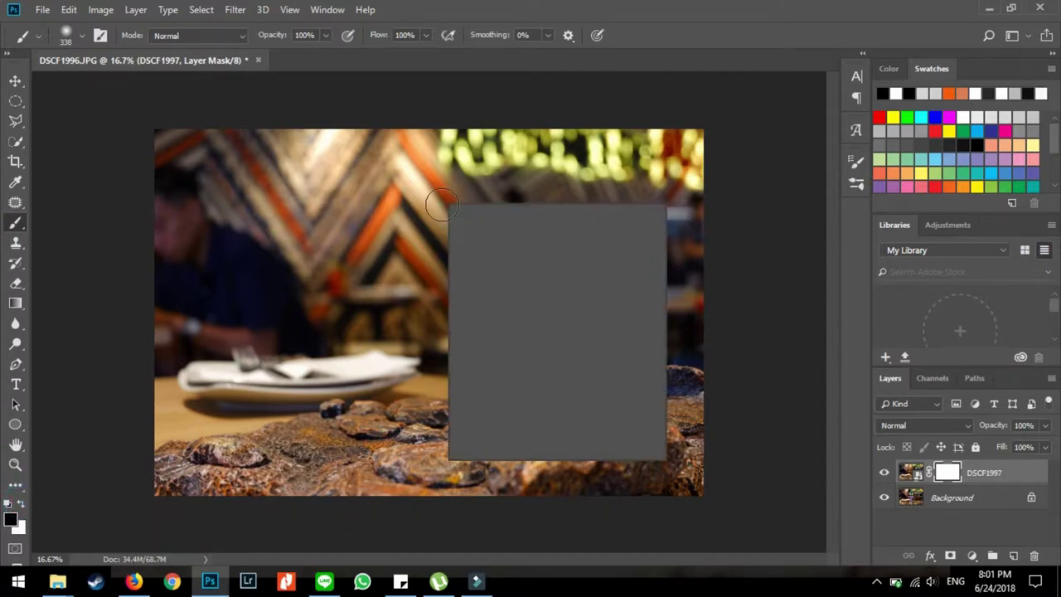
drag(588, 243, 605, 239)
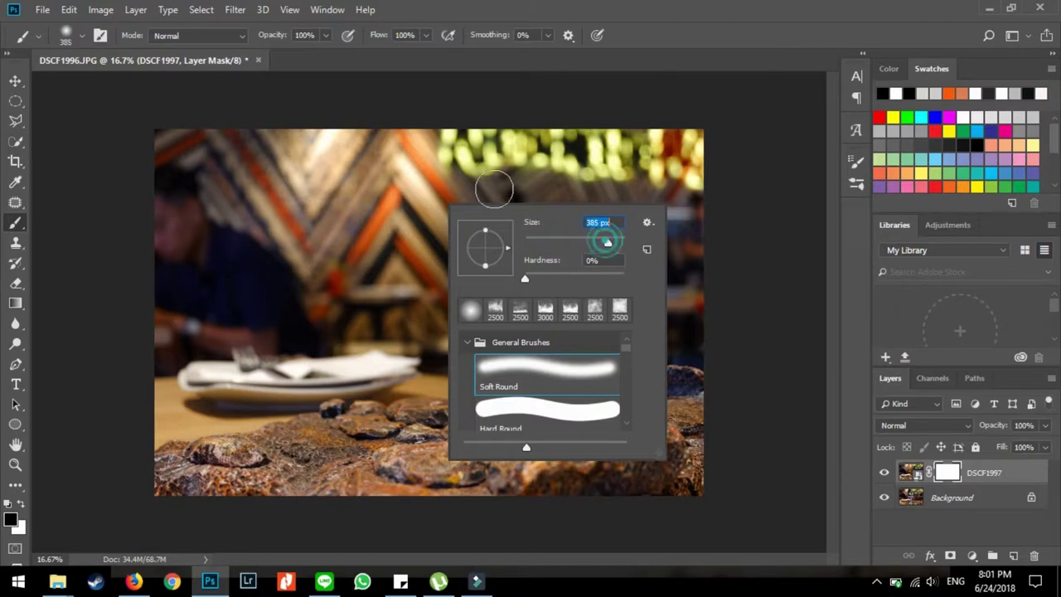
click(323, 35)
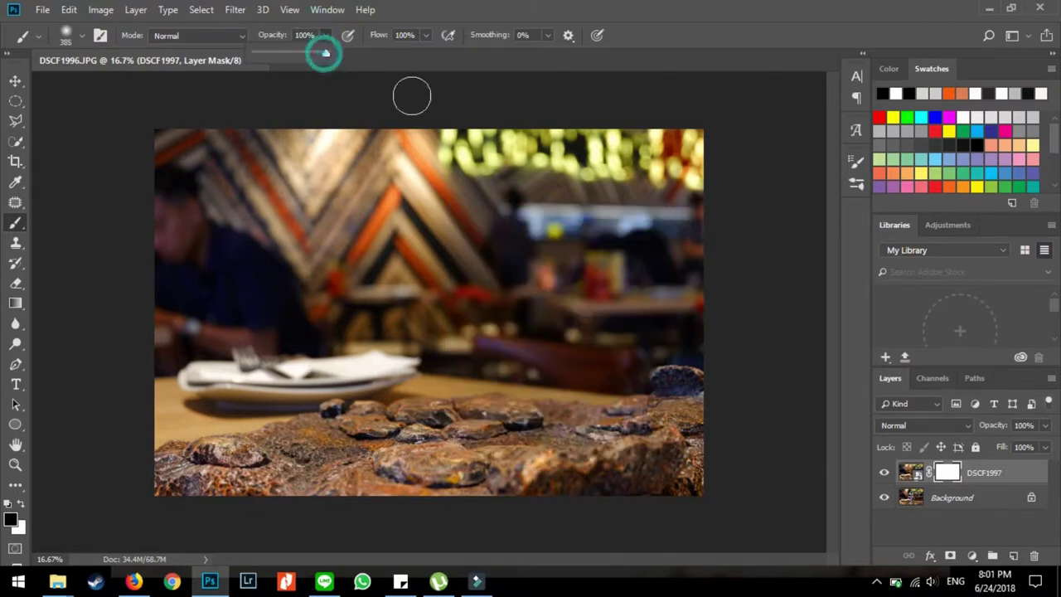
click(885, 471)
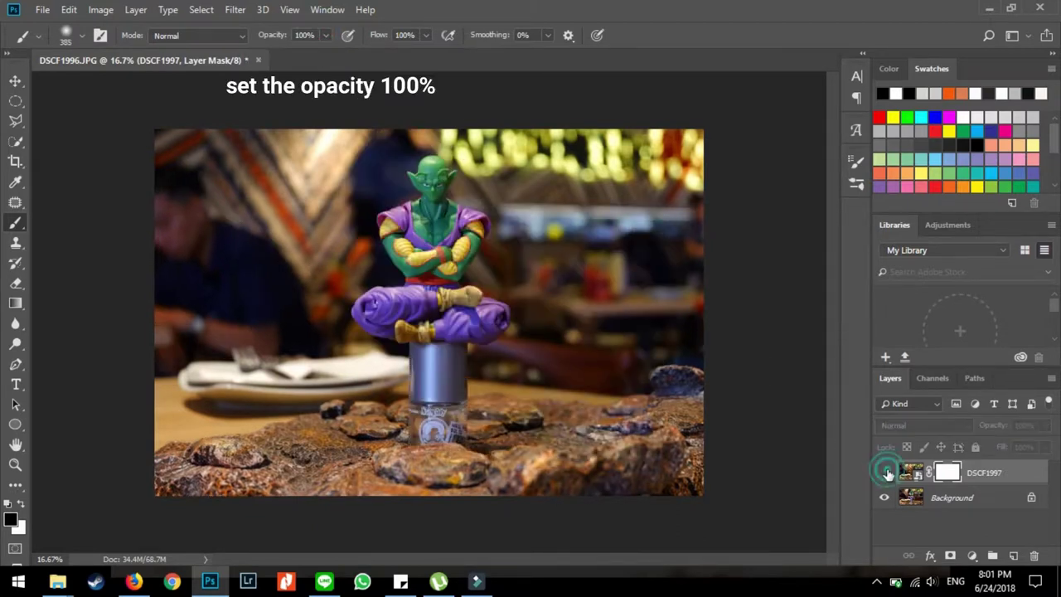
Paint the mask to reveal the figure's head, torso, crossed legs and feet.
click(884, 472)
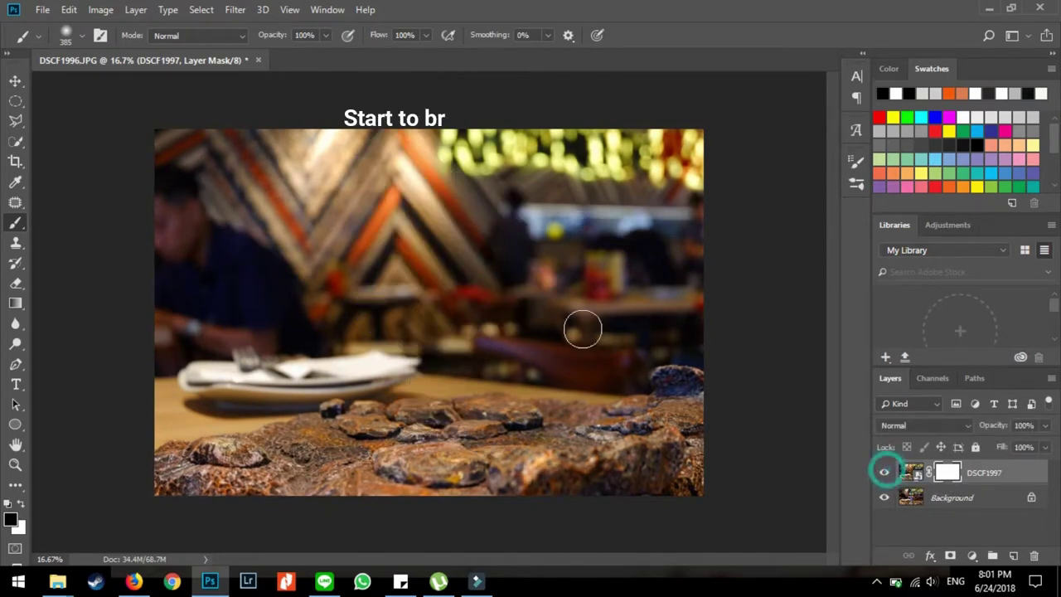
mouse_move(425, 163)
mouse_down()
mouse_move(431, 180)
mouse_move(387, 232)
mouse_move(410, 278)
mouse_move(448, 222)
mouse_move(464, 282)
mouse_move(460, 209)
mouse_up()
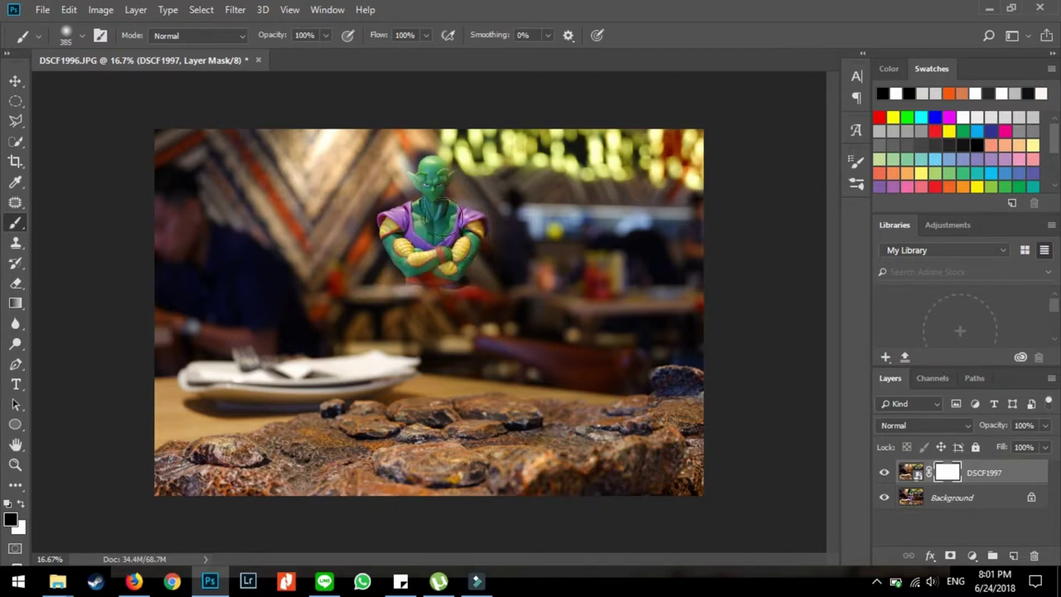
mouse_move(454, 263)
mouse_down()
mouse_move(439, 308)
mouse_move(407, 297)
mouse_move(385, 321)
mouse_move(365, 298)
mouse_move(427, 333)
mouse_move(464, 303)
mouse_move(489, 305)
mouse_move(486, 323)
mouse_move(415, 340)
mouse_up()
drag(487, 325, 357, 319)
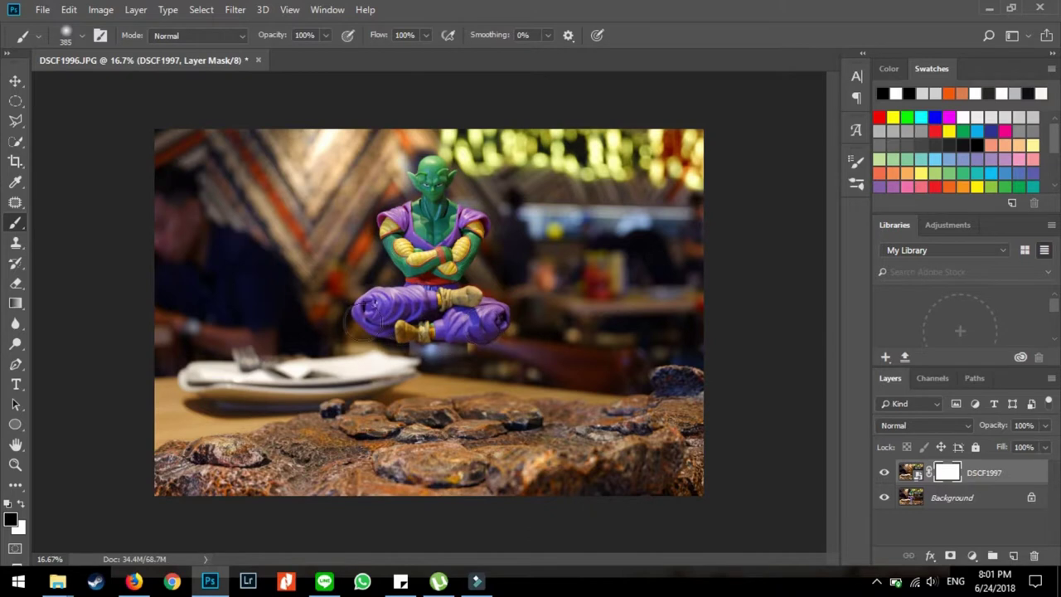
click(884, 472)
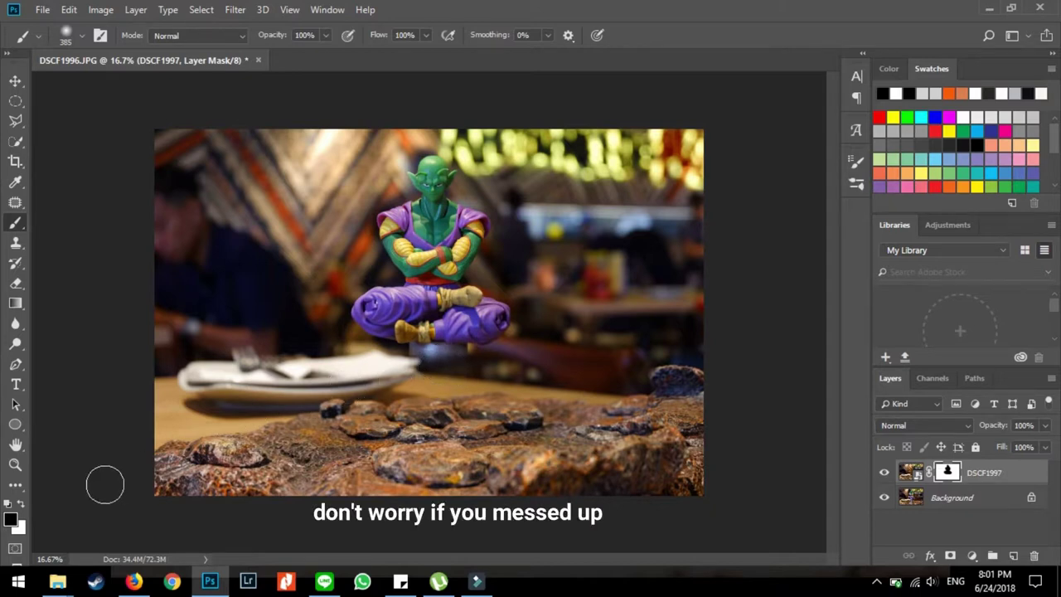
Swap the colour, shrink the brush to 97 px and touch up the stand along the plate edge.
click(21, 503)
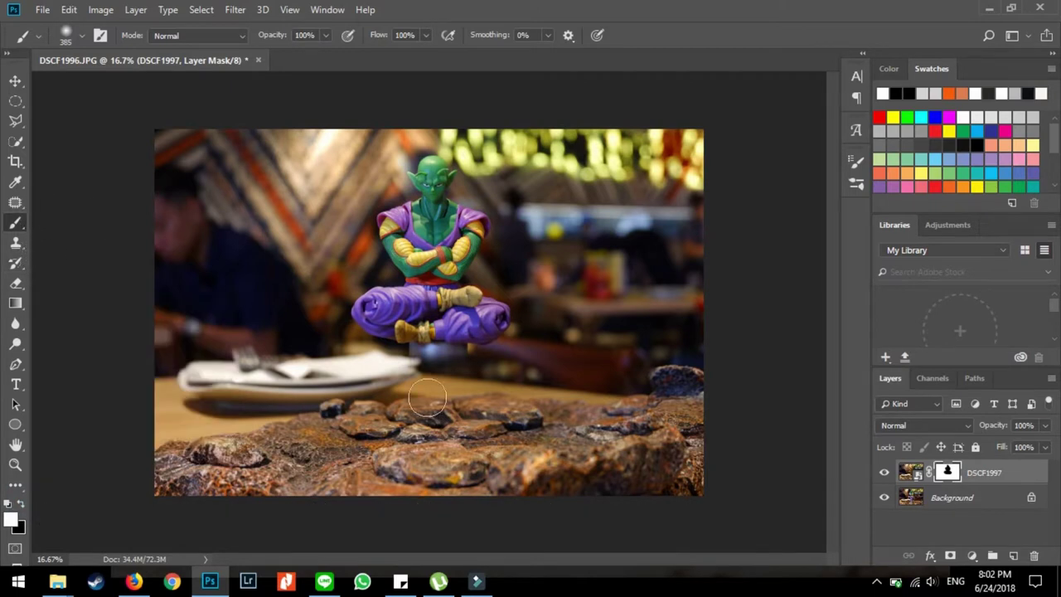
right_click(436, 382)
drag(578, 347, 566, 346)
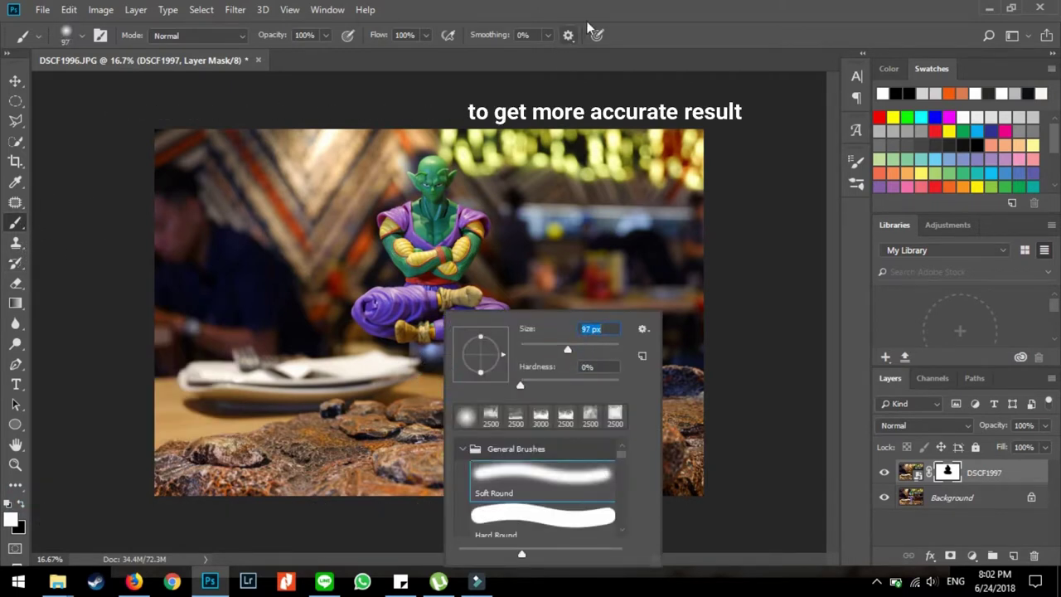
key(Return)
drag(401, 356, 436, 355)
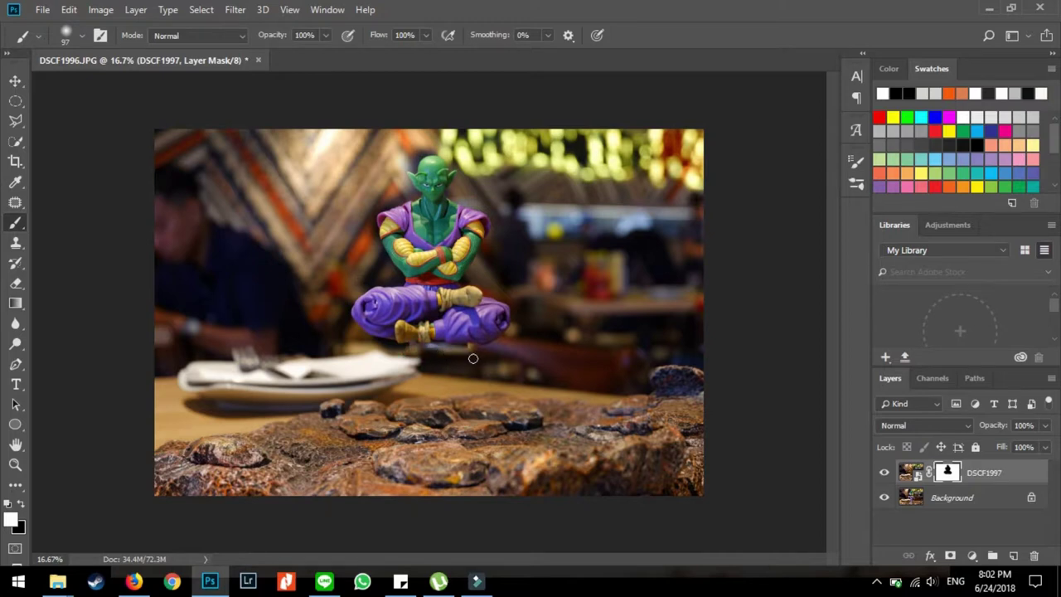
key(z)
mouse_move(429, 354)
mouse_down()
mouse_move(566, 348)
mouse_move(556, 343)
mouse_up()
With a 25 px brush, mask out the stand remnant and shadow under the feet and leg.
key(b)
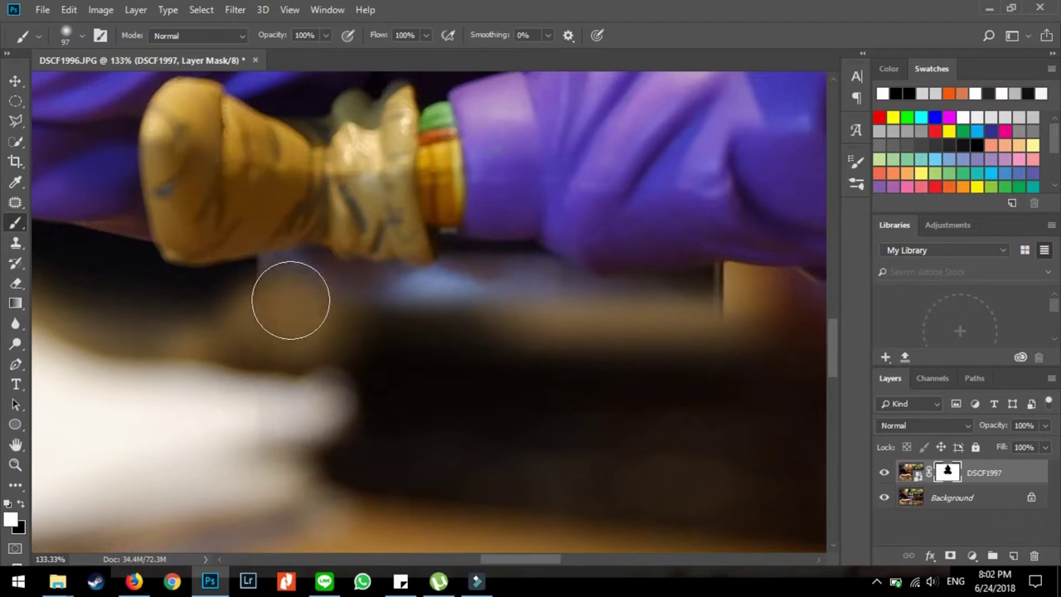
right_click(438, 316)
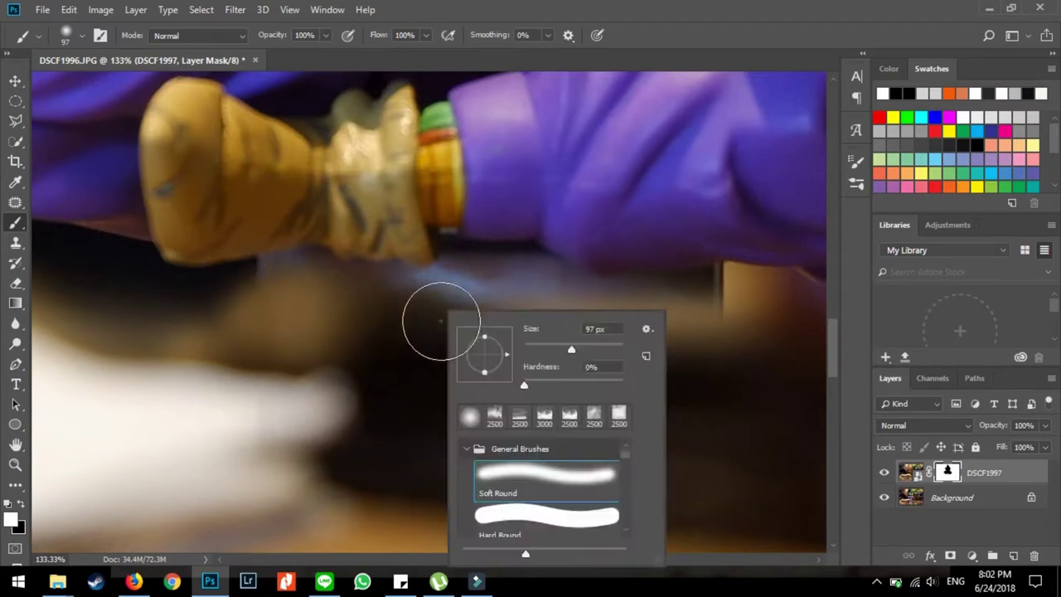
key(Return)
mouse_move(431, 296)
mouse_down()
mouse_move(542, 299)
mouse_move(460, 305)
mouse_up()
drag(595, 317, 705, 301)
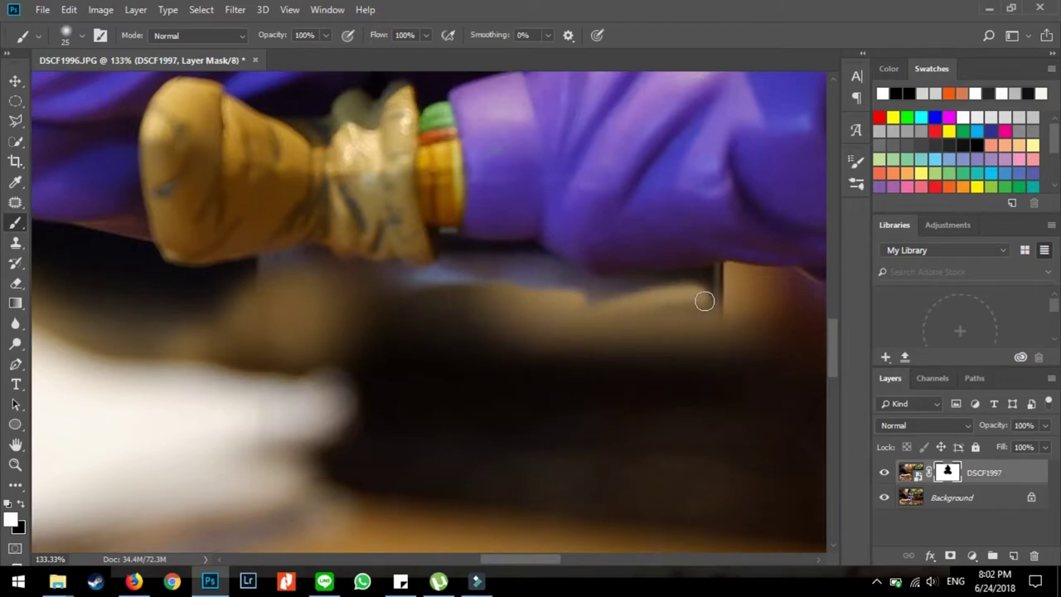
mouse_move(661, 336)
mouse_down()
mouse_move(706, 277)
mouse_move(581, 291)
mouse_move(379, 272)
mouse_up()
scroll(379, 272, left, 5)
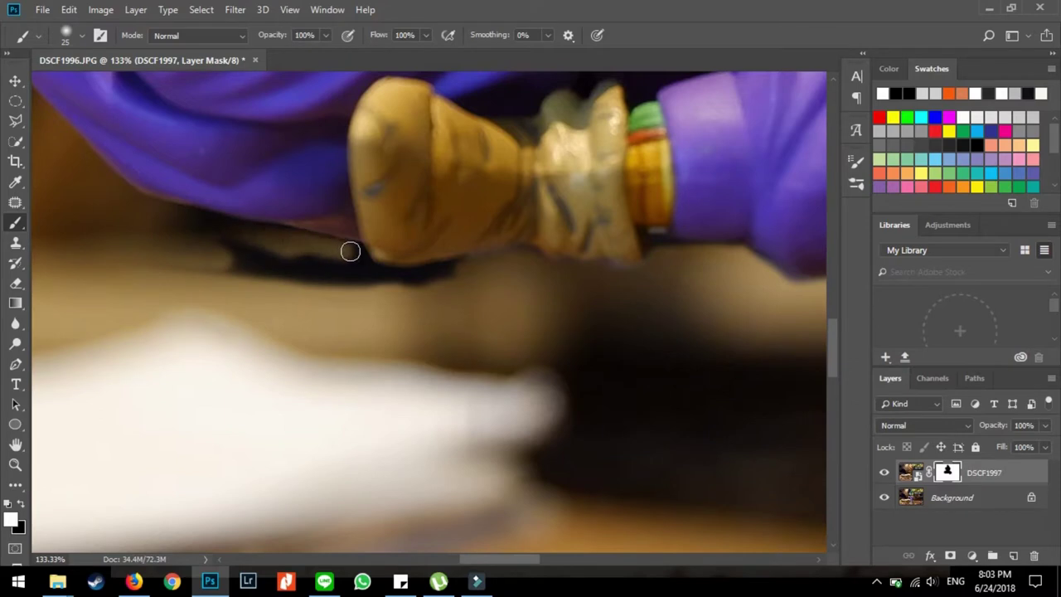
drag(299, 271, 273, 235)
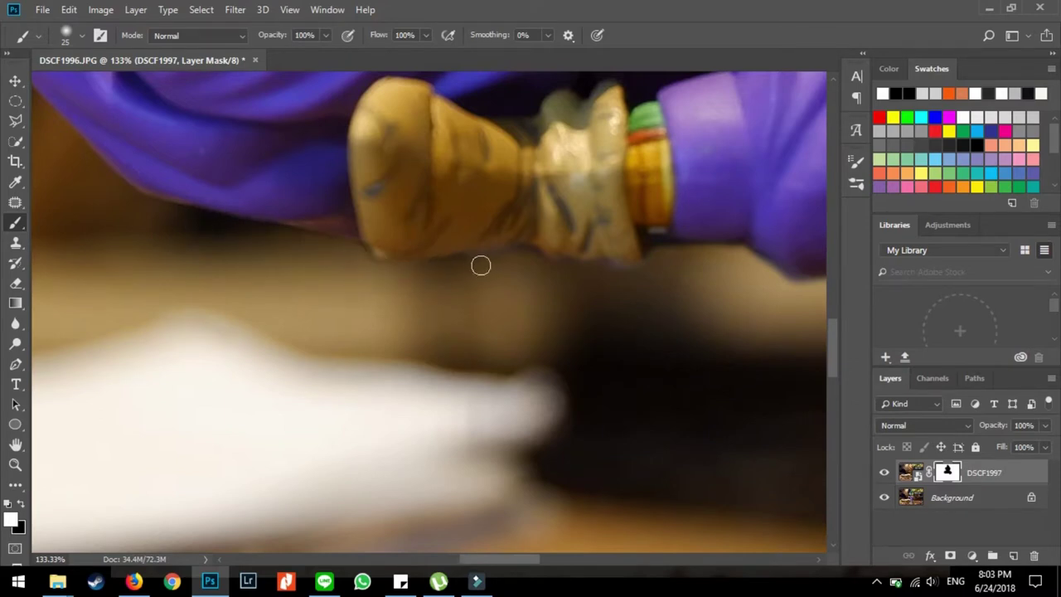
click(884, 473)
click(885, 474)
click(886, 475)
click(886, 475)
drag(752, 428, 607, 415)
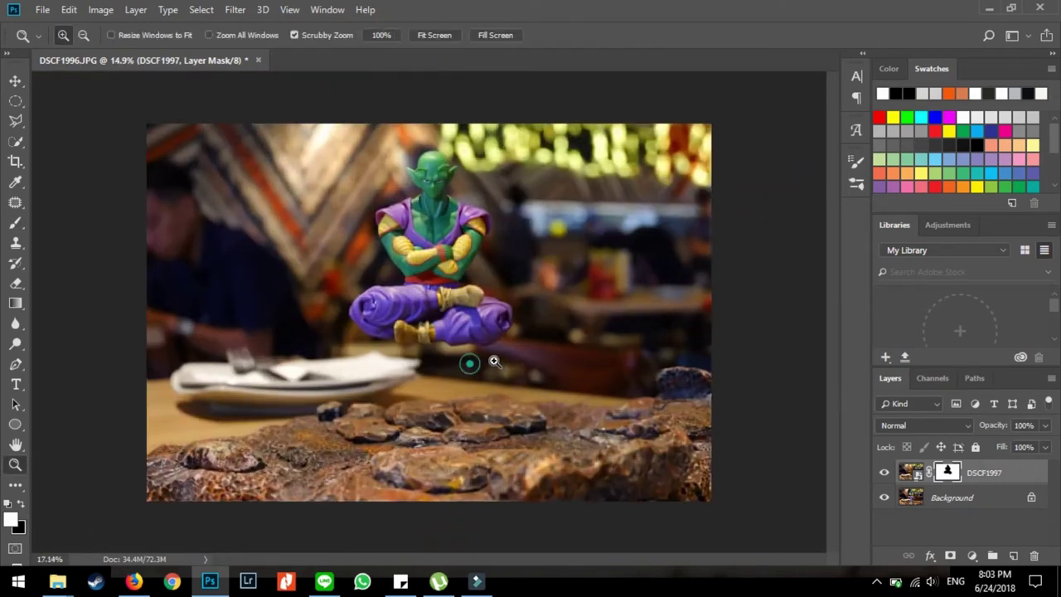
drag(469, 363, 525, 356)
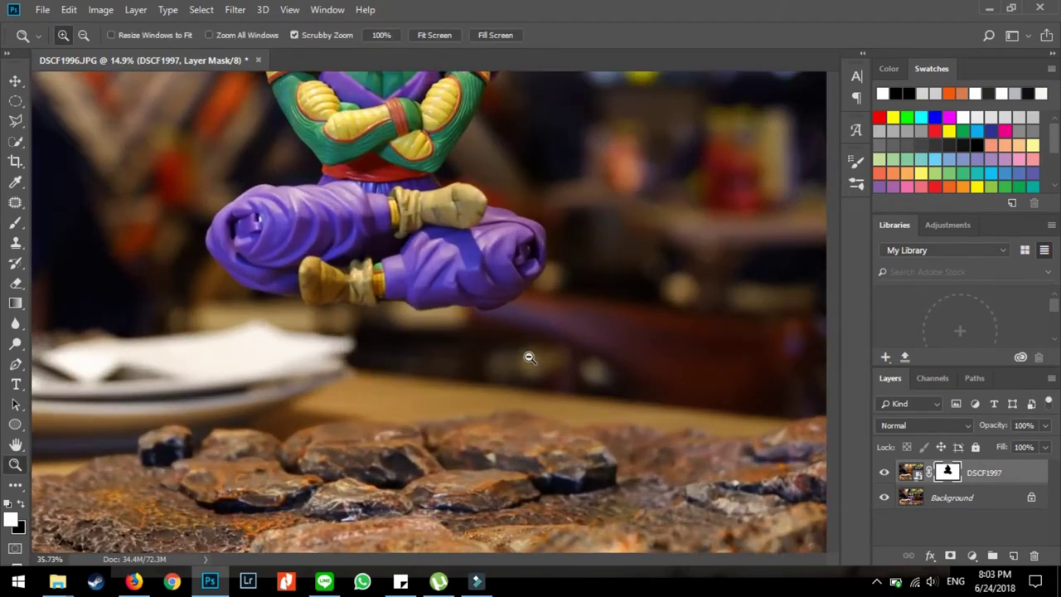
scroll(681, 414, up, 2)
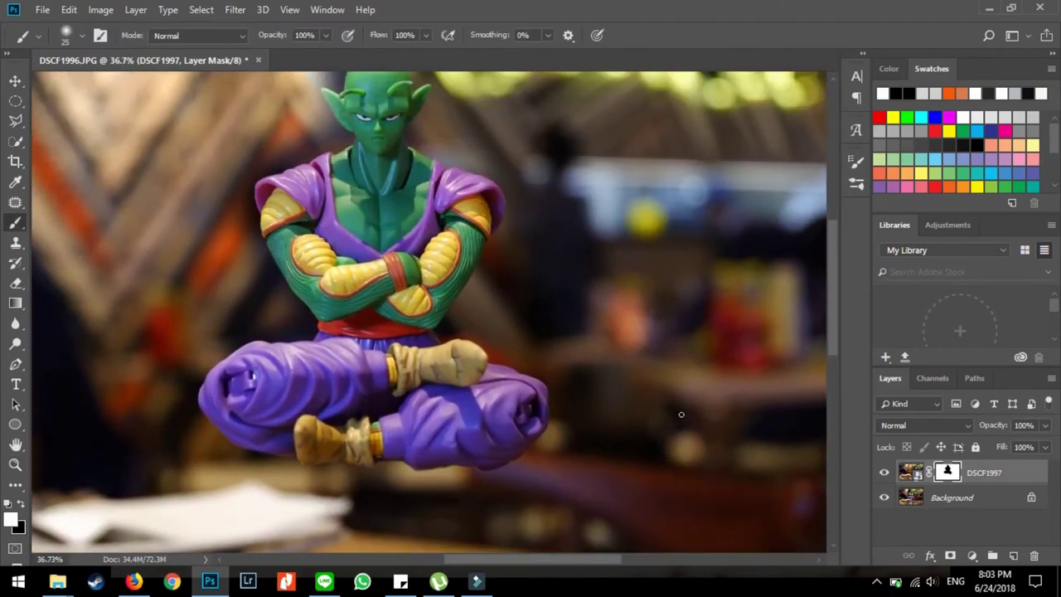
click(885, 474)
Set the brush to 78 px and refine the mask along the figure's arm edge.
right_click(257, 311)
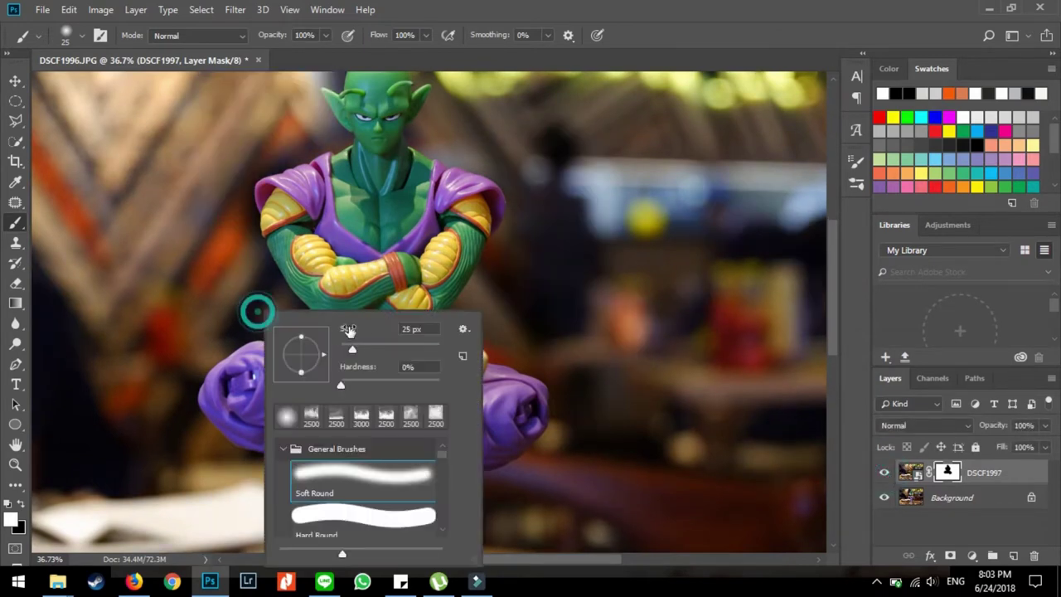
drag(348, 349, 378, 348)
click(234, 317)
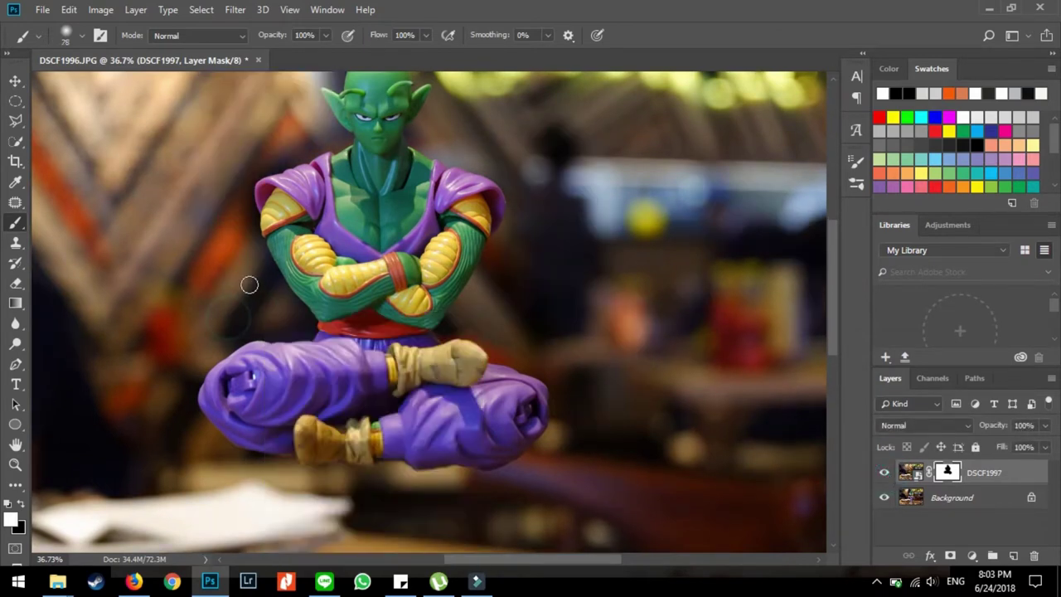
scroll(273, 303, up, 5)
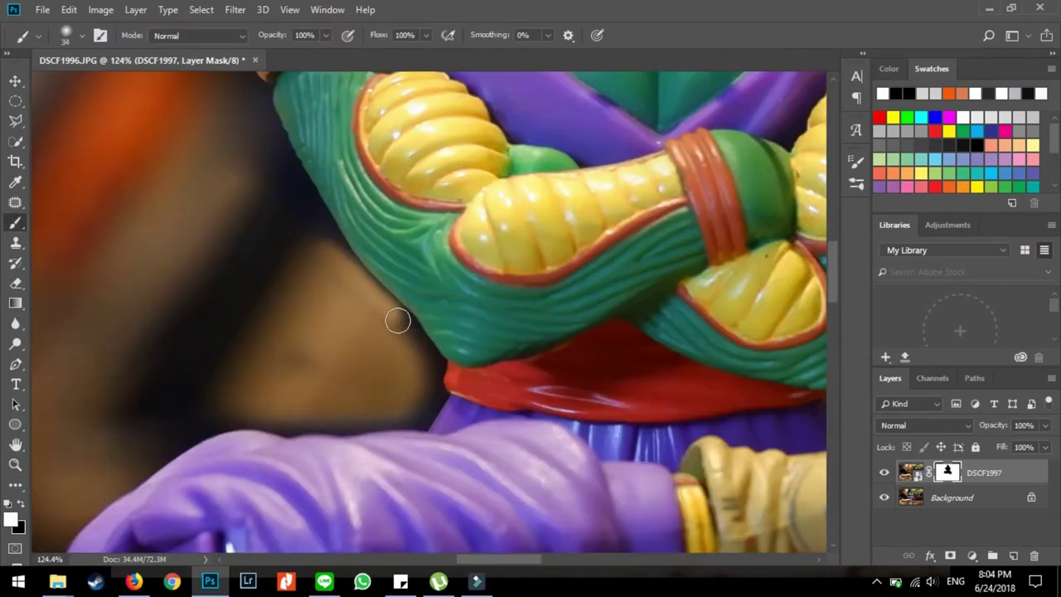
drag(271, 362, 324, 234)
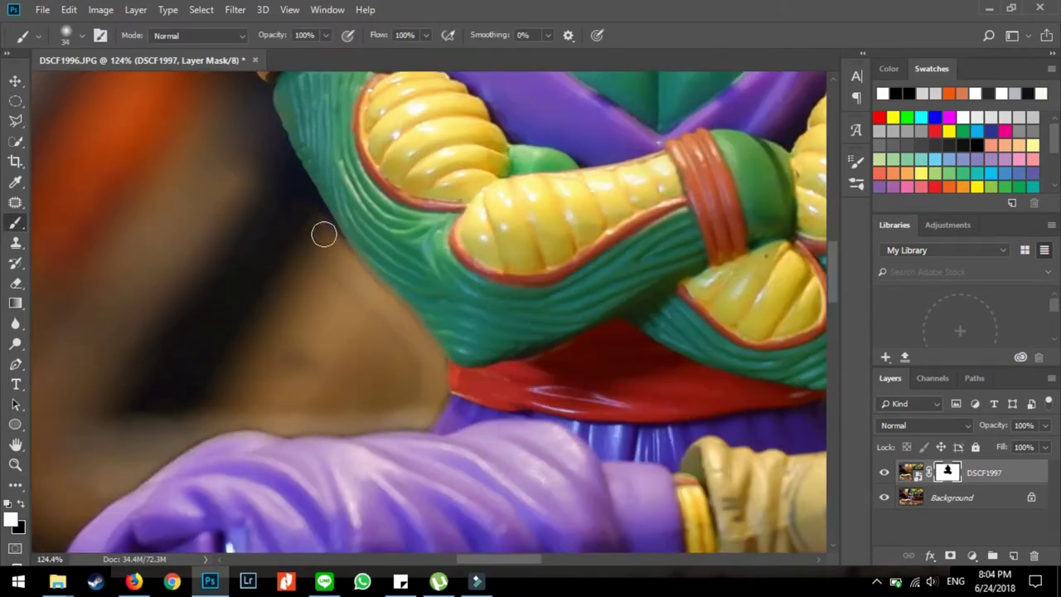
key(z)
drag(722, 317, 698, 319)
Clean the background fringe above and around the top of the figure's head.
key(b)
scroll(519, 170, up, 5)
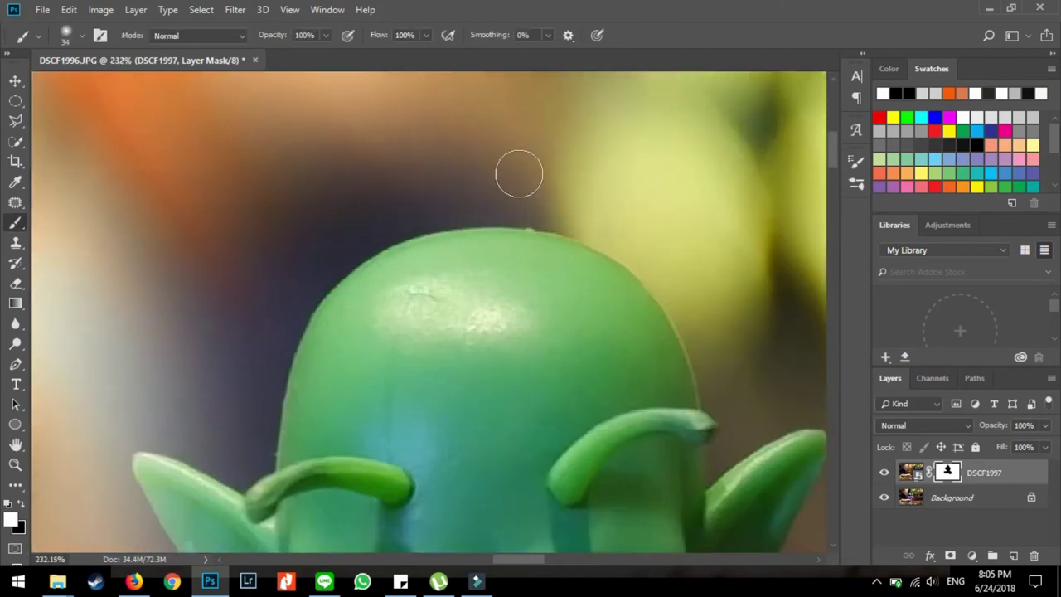
mouse_move(479, 208)
mouse_down()
mouse_move(489, 207)
mouse_move(260, 379)
mouse_up()
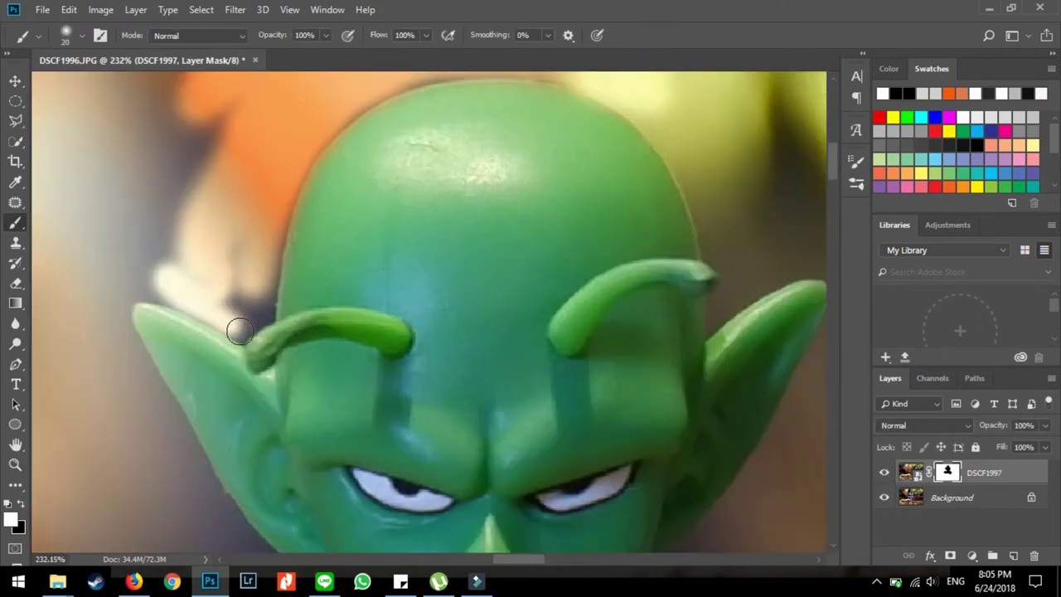
drag(303, 280, 551, 181)
key(x)
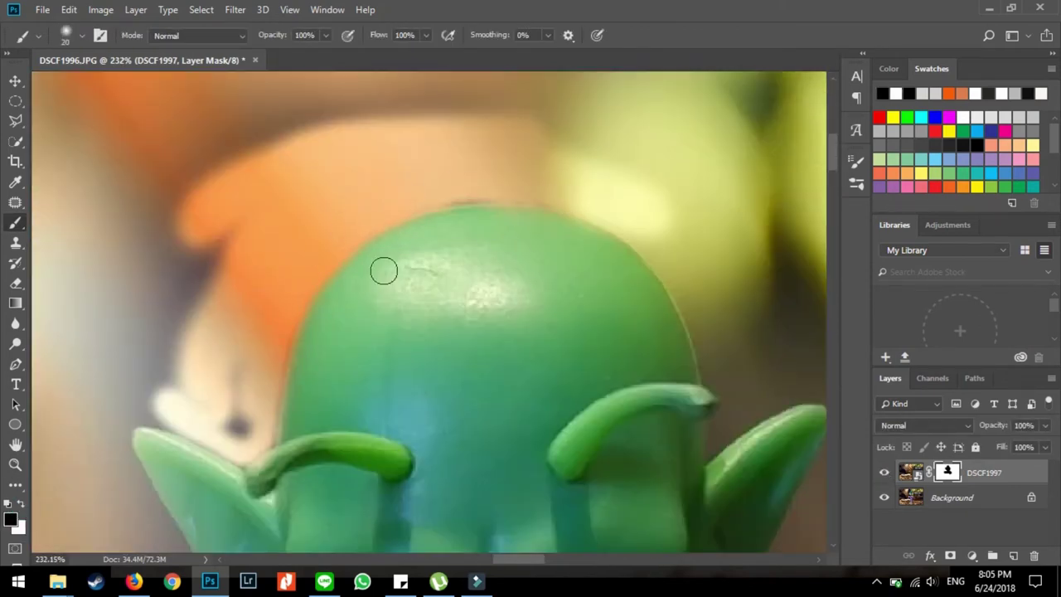
key(x)
scroll(462, 246, down, 5)
scroll(405, 339, up, 5)
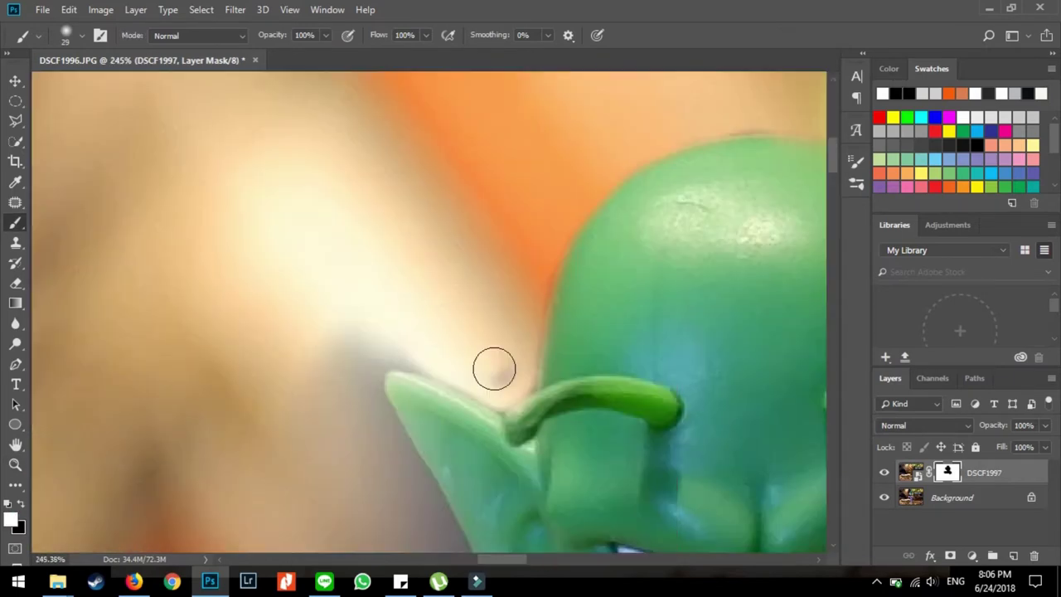
Touch up the remaining mask edges around the ears, neck and shoulder.
drag(421, 322, 572, 514)
scroll(569, 412, down, 3)
mouse_move(569, 411)
mouse_down()
mouse_move(421, 273)
mouse_move(201, 119)
mouse_up()
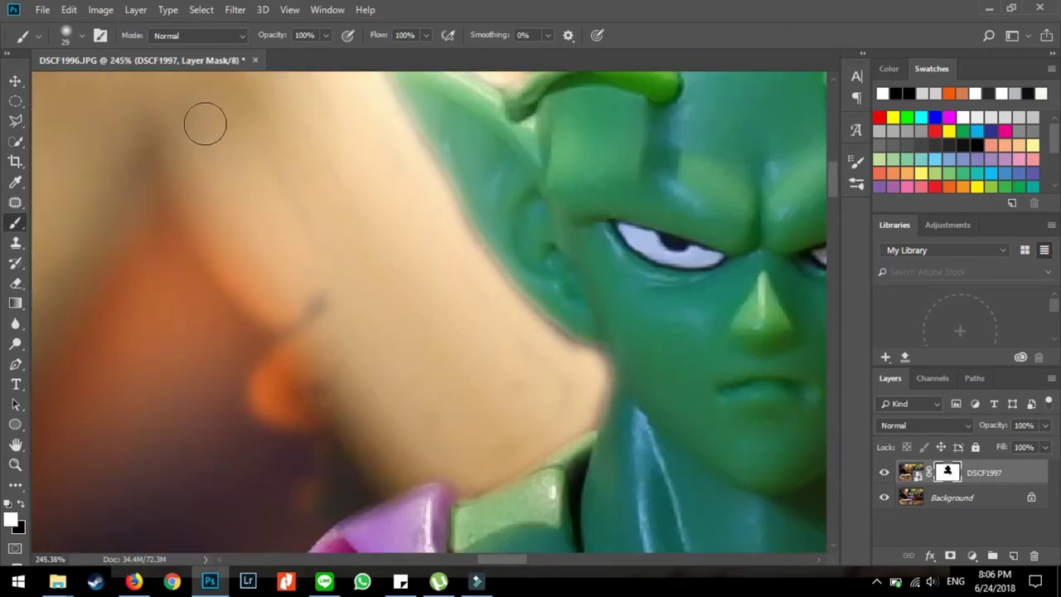
scroll(202, 119, down, 3)
scroll(516, 434, down, 3)
scroll(486, 284, down, 3)
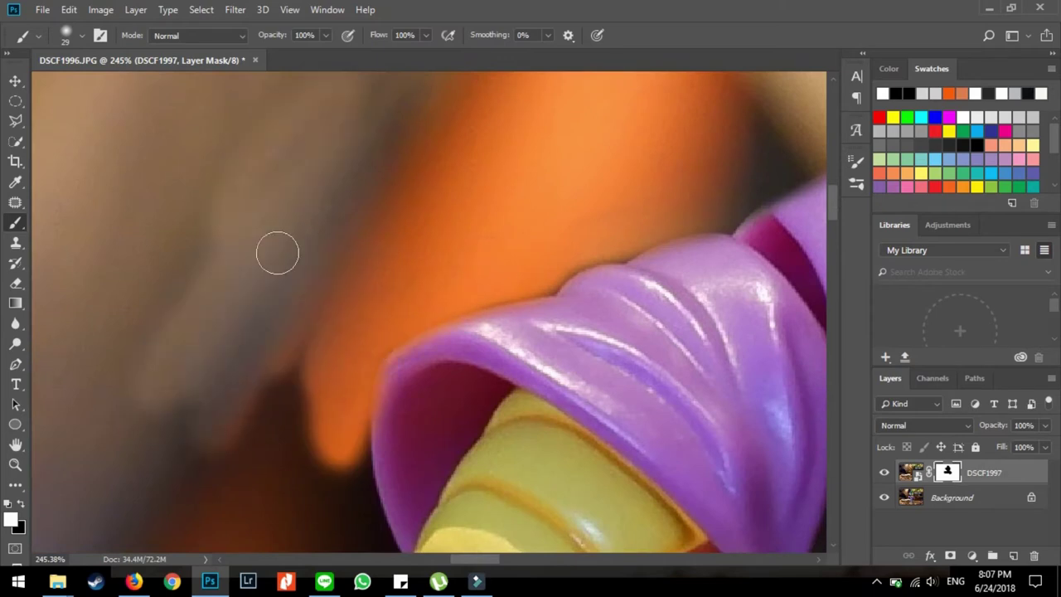
scroll(271, 203, down, 3)
scroll(390, 307, down, 2)
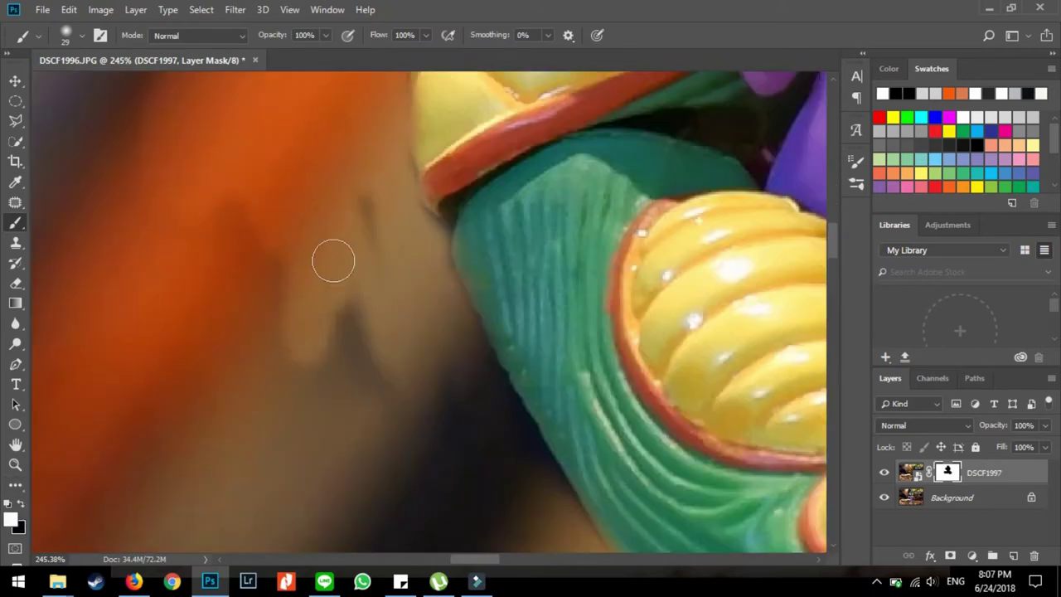
scroll(332, 256, down, 4)
scroll(322, 238, up, 3)
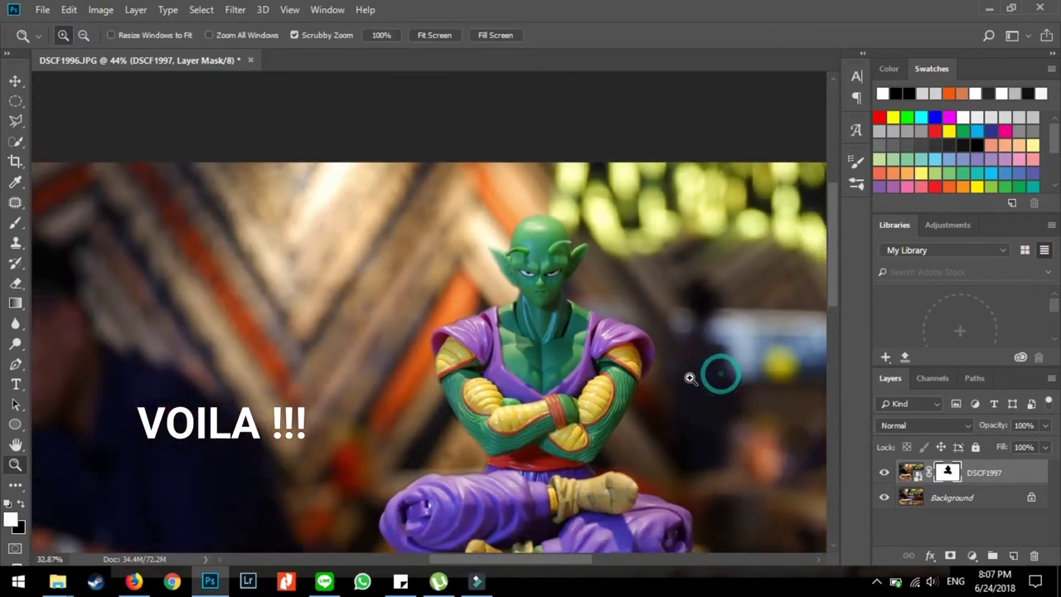
drag(721, 373, 675, 379)
mouse_move(716, 407)
mouse_down()
mouse_move(675, 412)
mouse_move(628, 378)
mouse_up()
drag(505, 336, 588, 306)
key(b)
scroll(310, 351, up, 3)
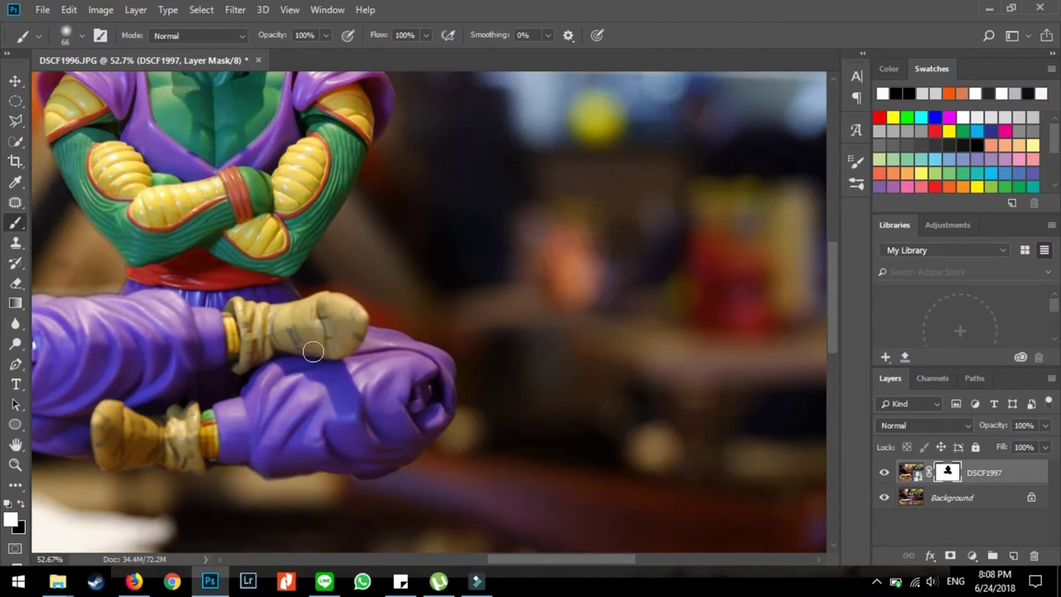
scroll(313, 353, up, 1)
scroll(313, 352, up, 2)
scroll(414, 415, up, 1)
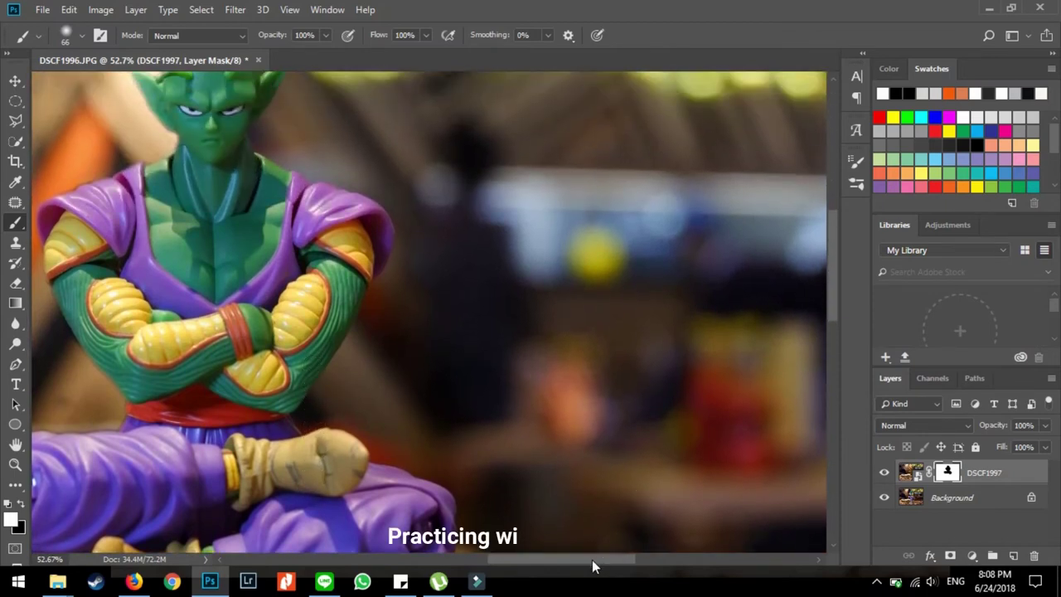
drag(592, 560, 559, 562)
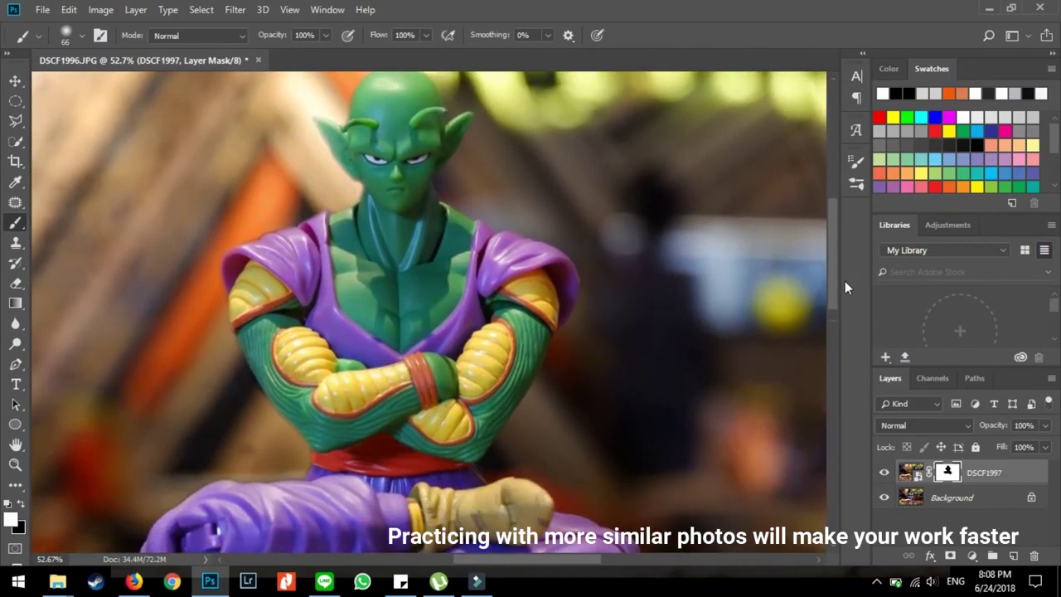
drag(844, 287, 846, 445)
key(z)
mouse_move(659, 379)
mouse_down()
mouse_move(414, 340)
mouse_move(424, 342)
mouse_up()
key(b)
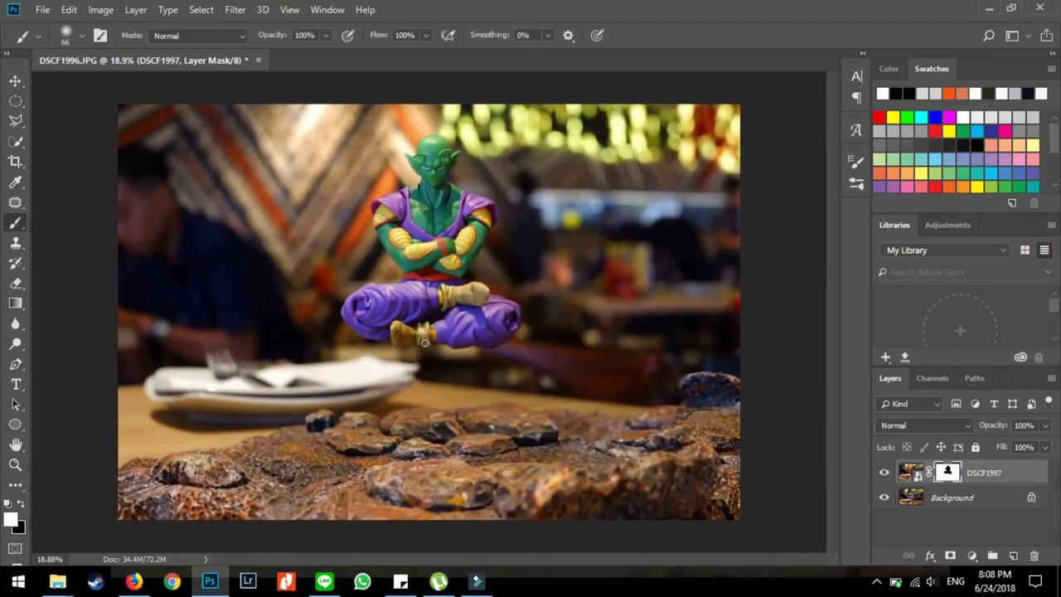